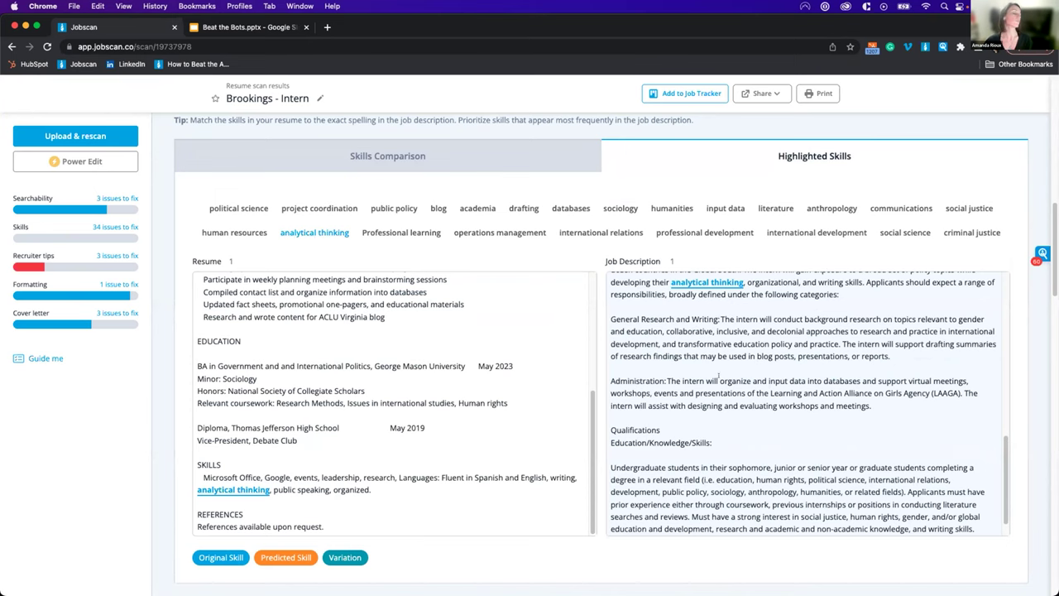
Step: Examine the remaining highlighted job description text and the hard and soft skills comparisons for the Brookings intern scan
{"action": "scroll", "coordinate": [823, 332], "scroll_direction": "down", "scroll_amount": 2}
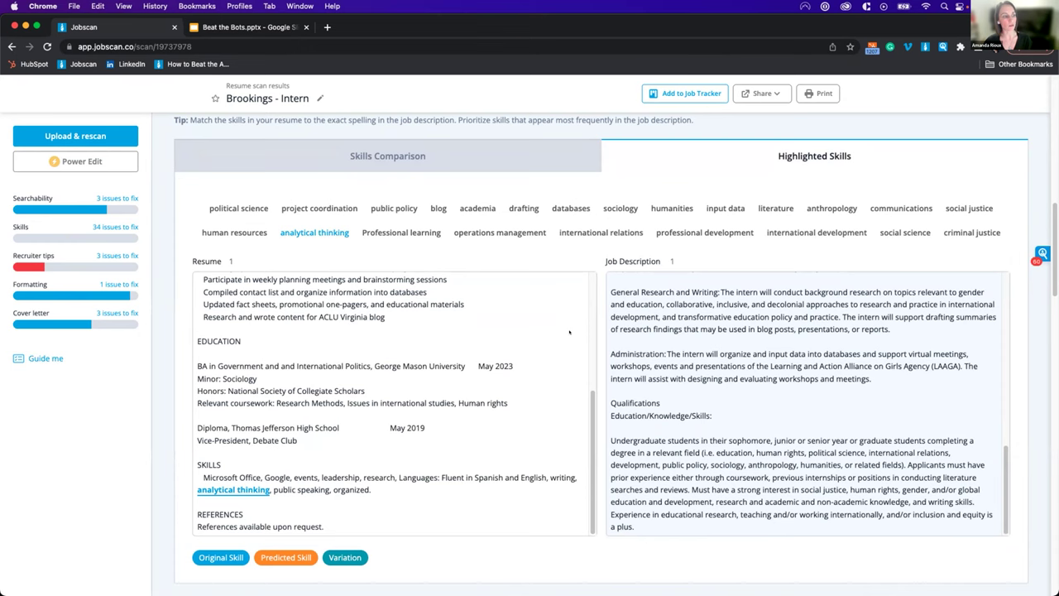
{"action": "scroll", "coordinate": [570, 332], "scroll_direction": "down", "scroll_amount": 1}
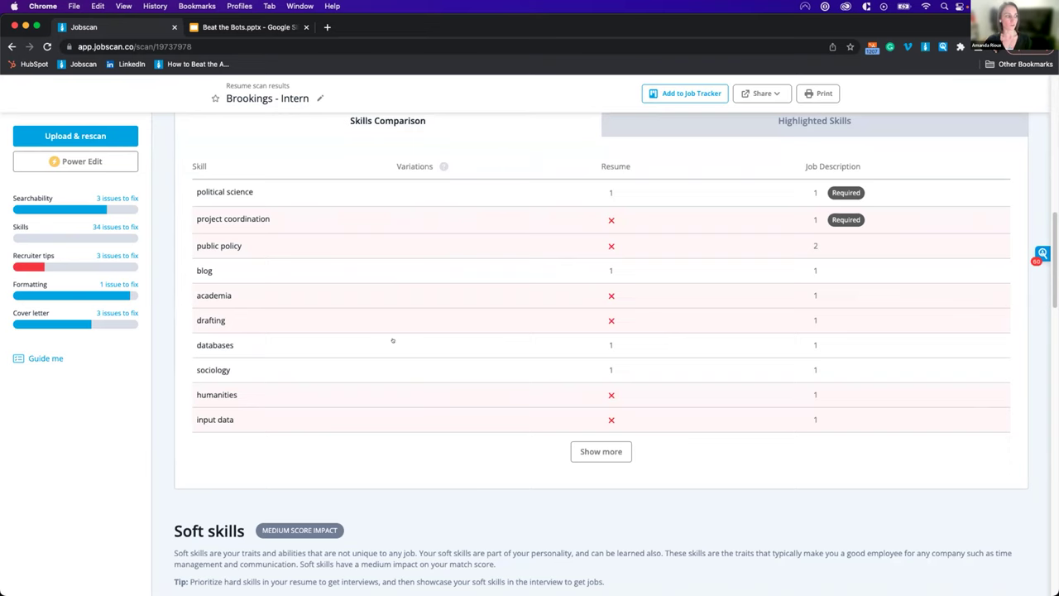
{"action": "scroll", "coordinate": [393, 340], "scroll_direction": "down", "scroll_amount": 7}
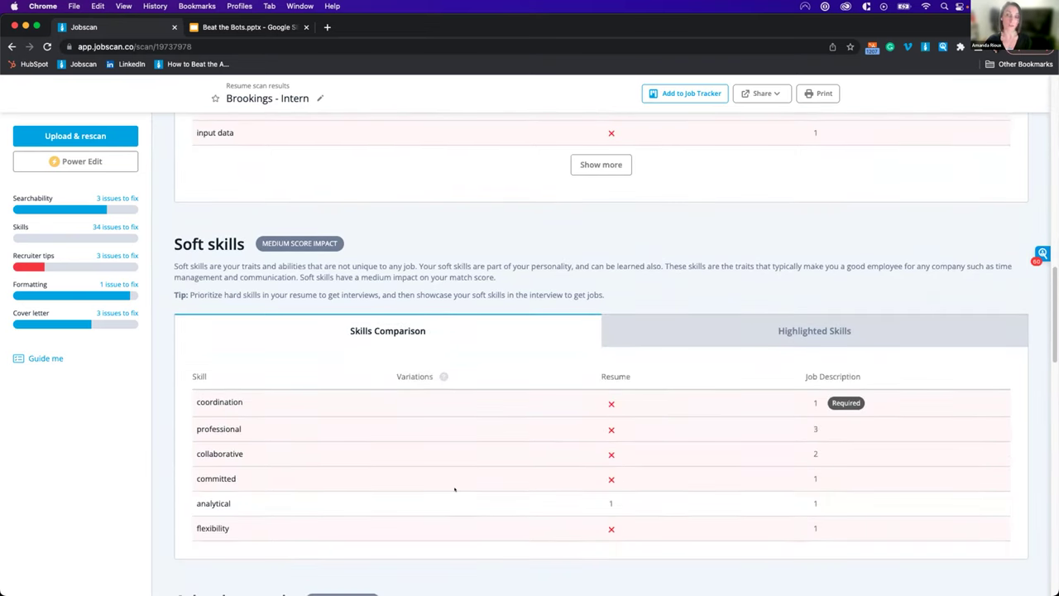
{"action": "scroll", "coordinate": [454, 490], "scroll_direction": "down", "scroll_amount": 1}
{"action": "scroll", "coordinate": [393, 426], "scroll_direction": "down", "scroll_amount": 1}
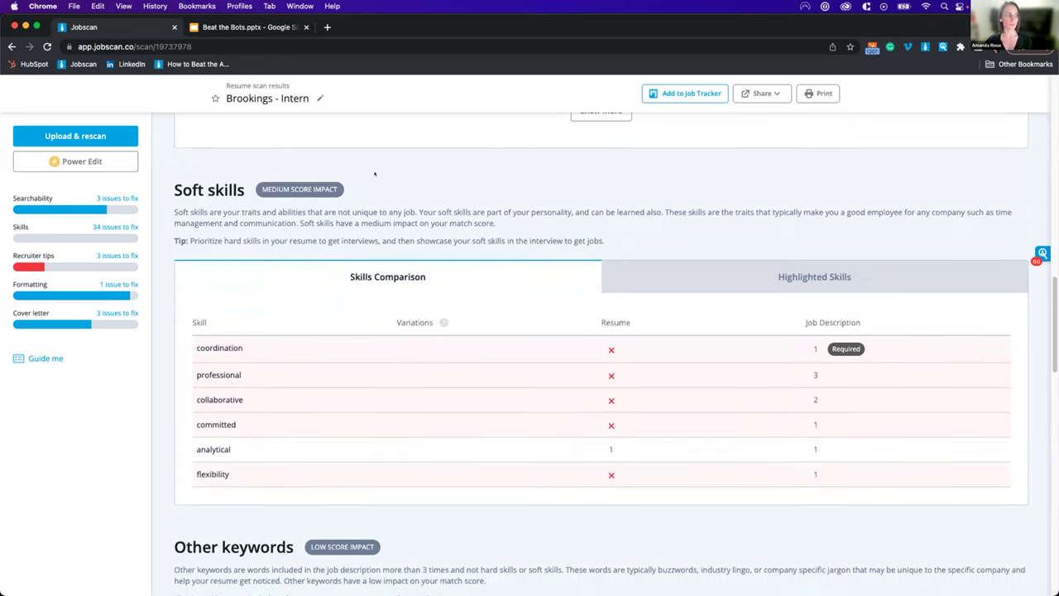
{"action": "scroll", "coordinate": [375, 174], "scroll_direction": "up", "scroll_amount": 10}
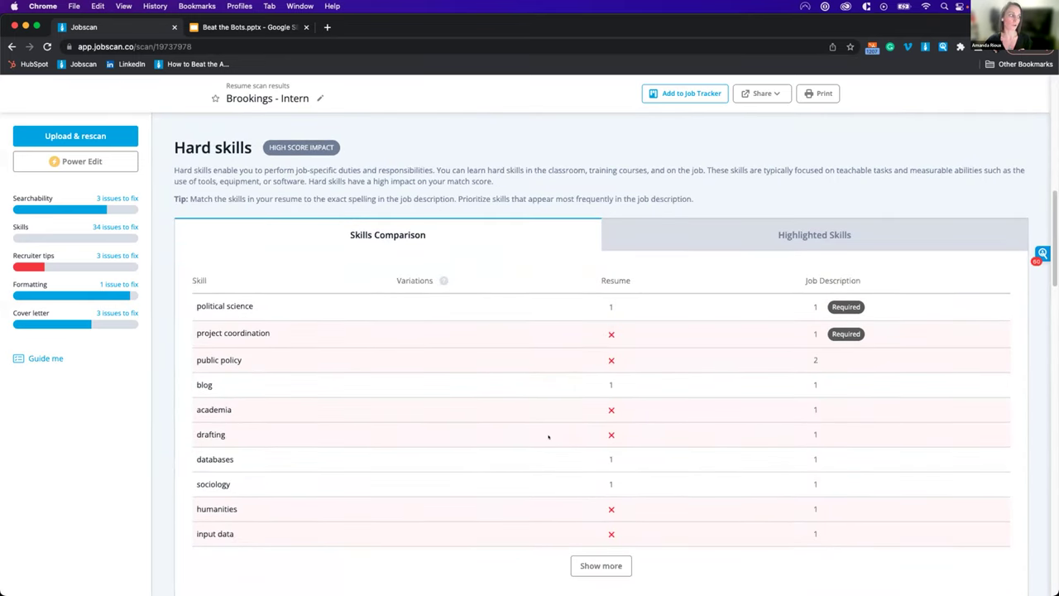
{"action": "scroll", "coordinate": [548, 436], "scroll_direction": "down", "scroll_amount": 3}
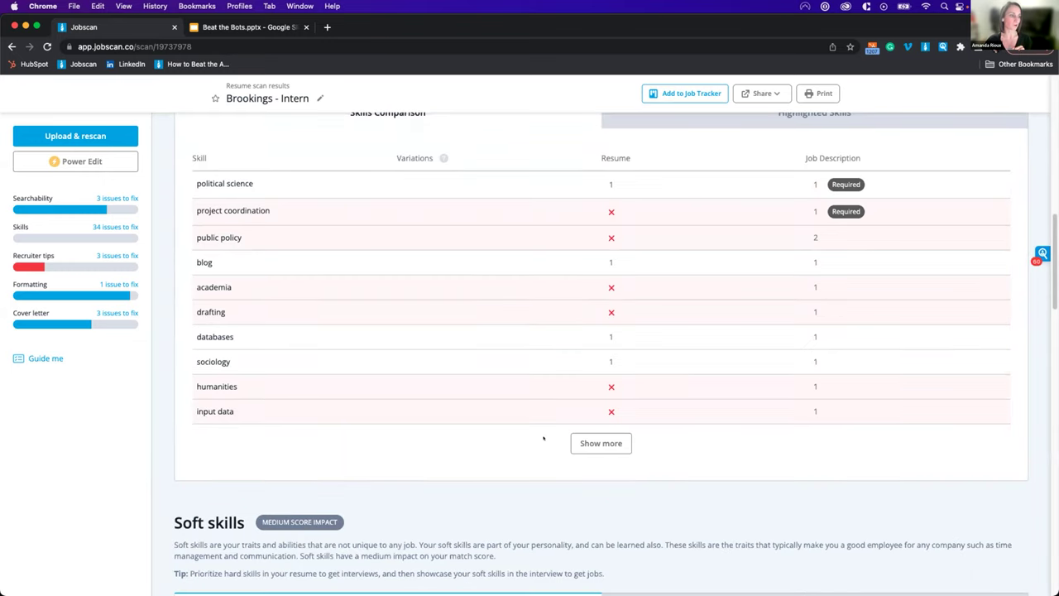
{"action": "scroll", "coordinate": [543, 439], "scroll_direction": "down", "scroll_amount": 2}
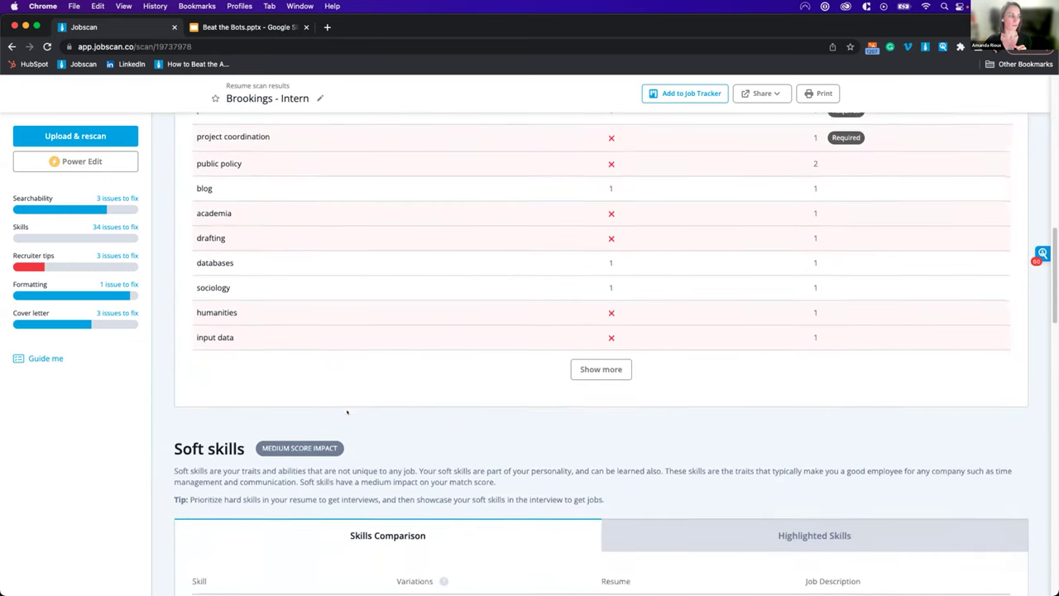
{"action": "scroll", "coordinate": [348, 411], "scroll_direction": "down", "scroll_amount": 5}
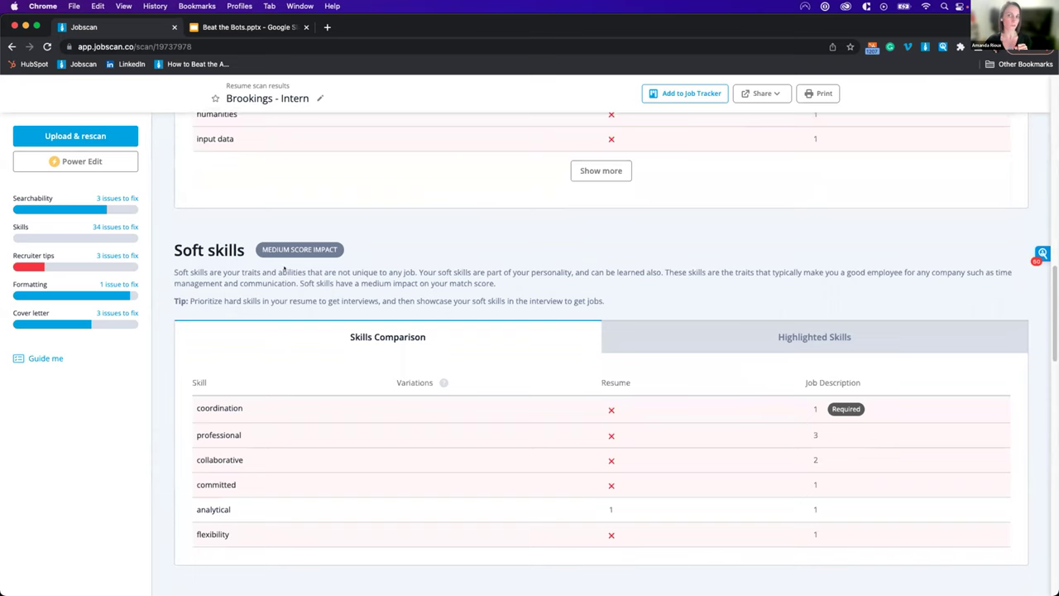
{"action": "scroll", "coordinate": [283, 267], "scroll_direction": "down", "scroll_amount": 1}
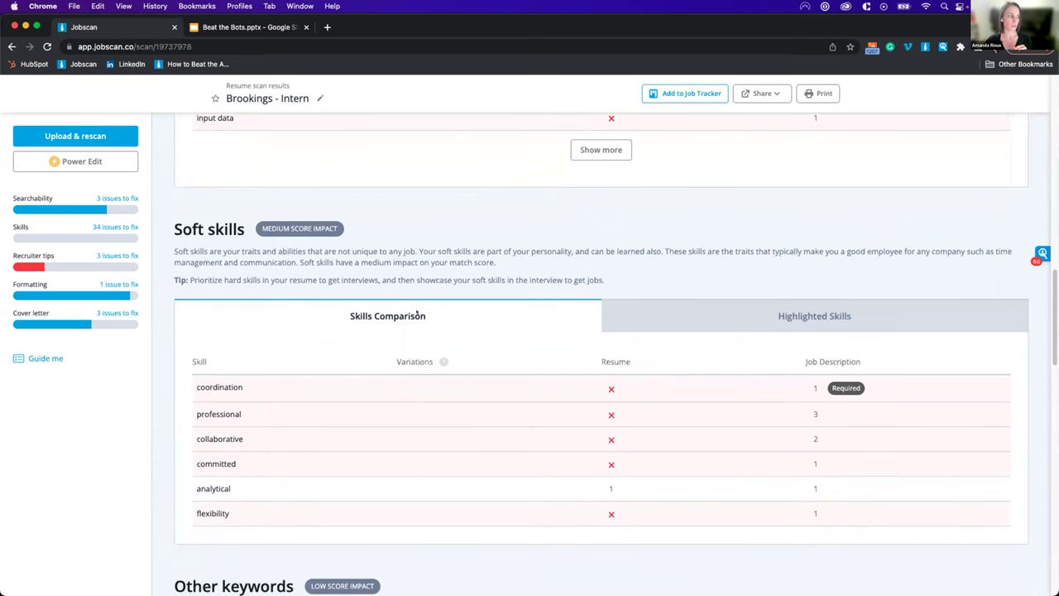
Step: Examine the Other keywords comparison and recheck how often the soft skills and hard skills occur in the job description
{"action": "scroll", "coordinate": [418, 313], "scroll_direction": "down", "scroll_amount": 3}
{"action": "scroll", "coordinate": [382, 341], "scroll_direction": "down", "scroll_amount": 3}
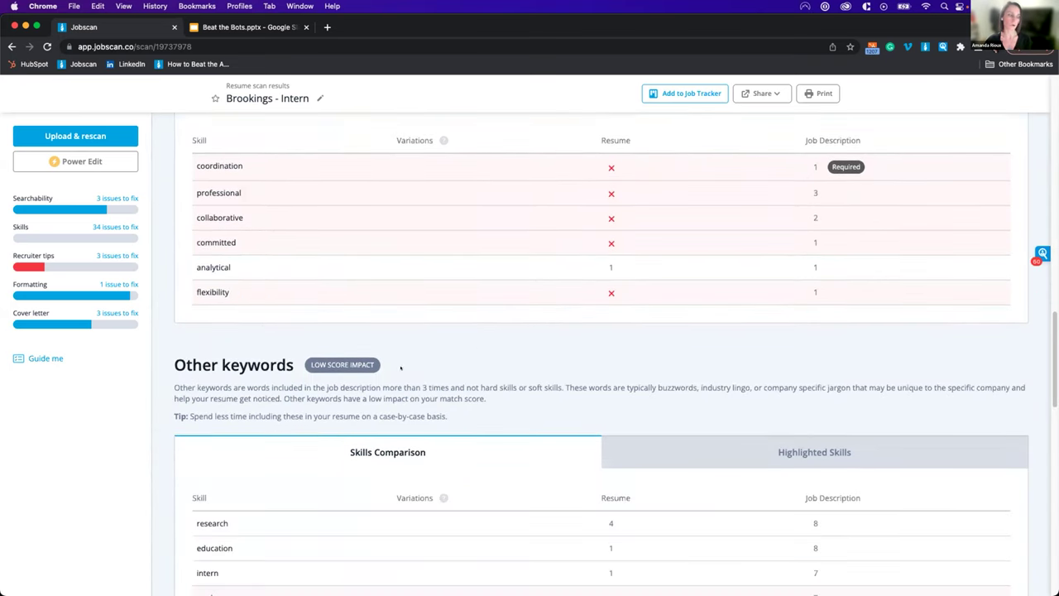
{"action": "scroll", "coordinate": [428, 364], "scroll_direction": "down", "scroll_amount": 3}
{"action": "scroll", "coordinate": [428, 358], "scroll_direction": "down", "scroll_amount": 1}
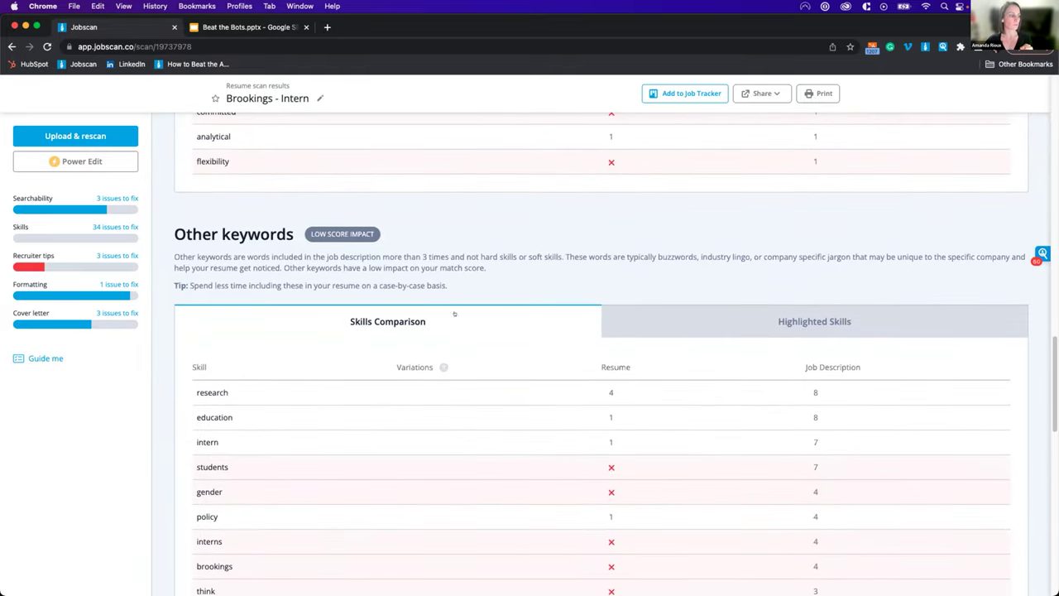
{"action": "scroll", "coordinate": [325, 368], "scroll_direction": "up", "scroll_amount": 1}
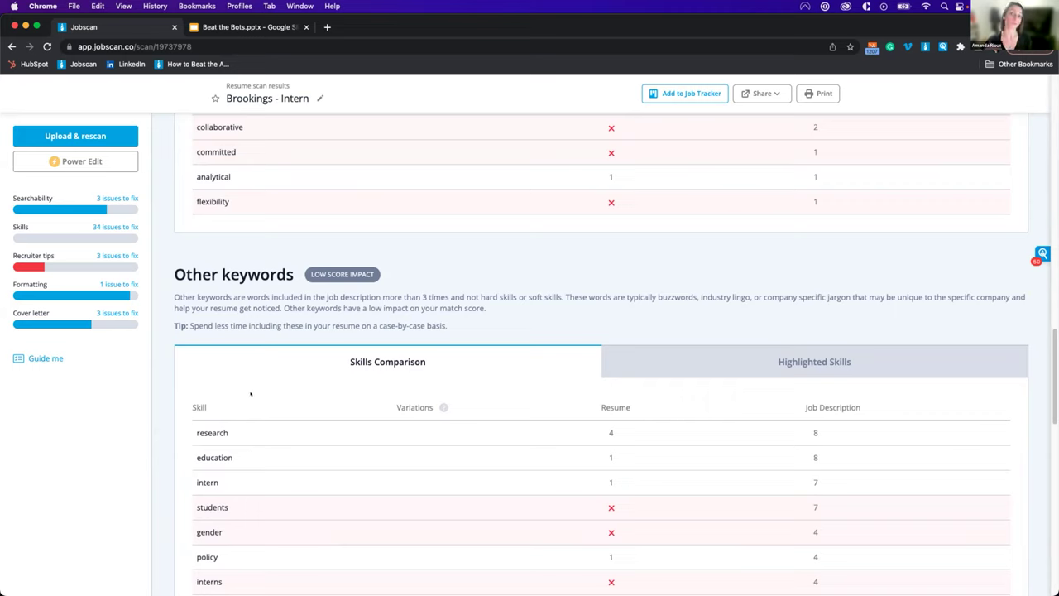
{"action": "scroll", "coordinate": [827, 297], "scroll_direction": "up", "scroll_amount": 4}
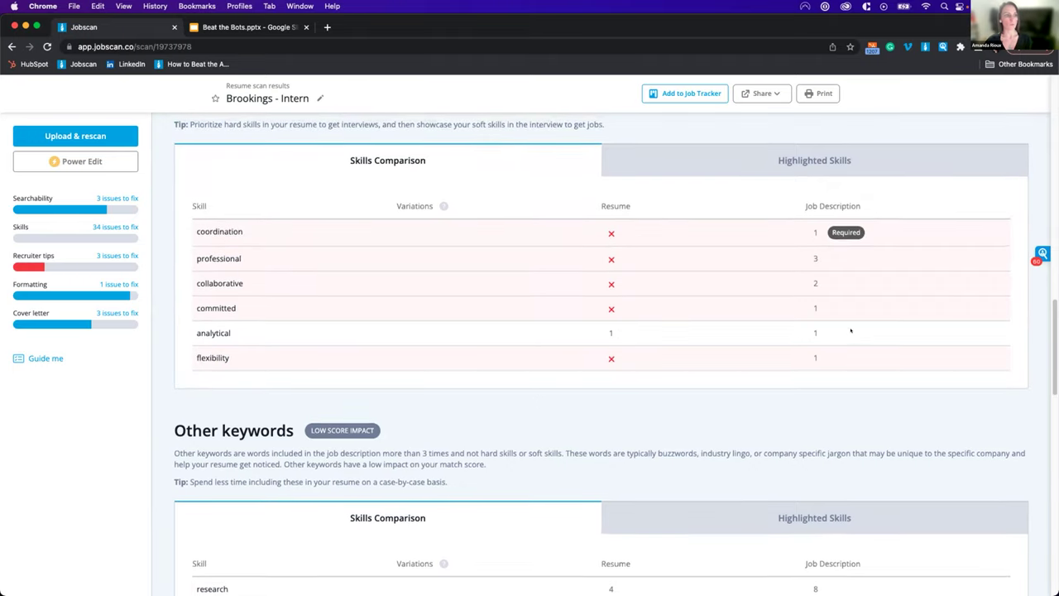
{"action": "scroll", "coordinate": [821, 260], "scroll_direction": "up", "scroll_amount": 1}
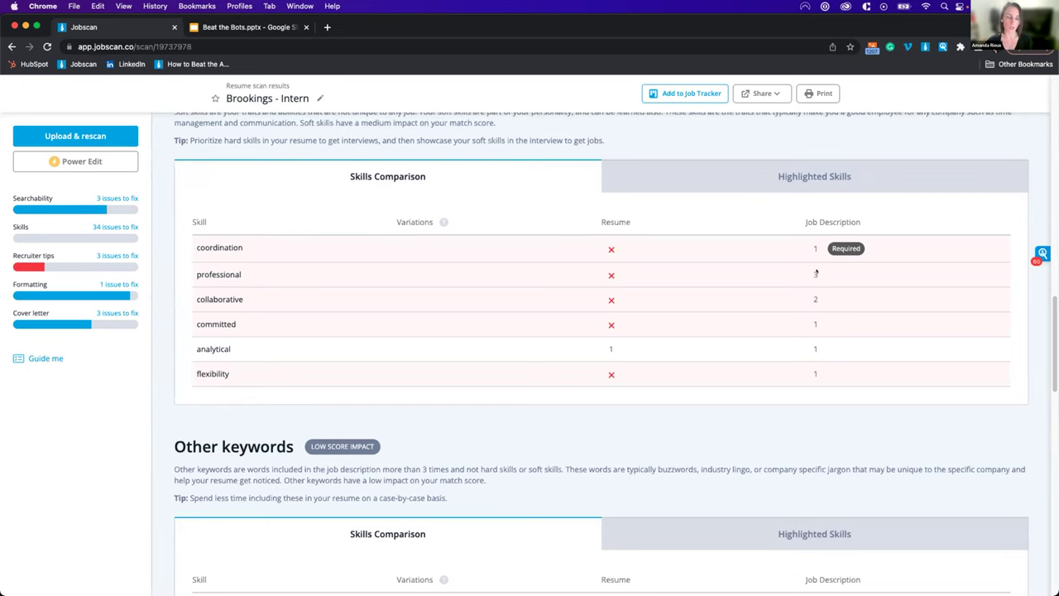
{"action": "scroll", "coordinate": [815, 273], "scroll_direction": "up", "scroll_amount": 2}
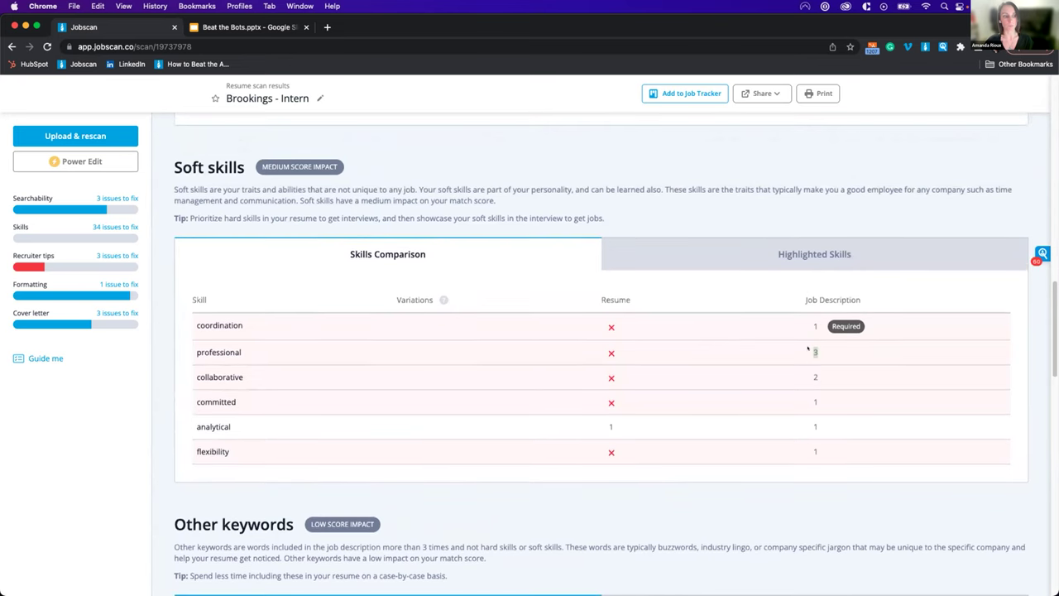
{"action": "scroll", "coordinate": [745, 315], "scroll_direction": "up", "scroll_amount": 8}
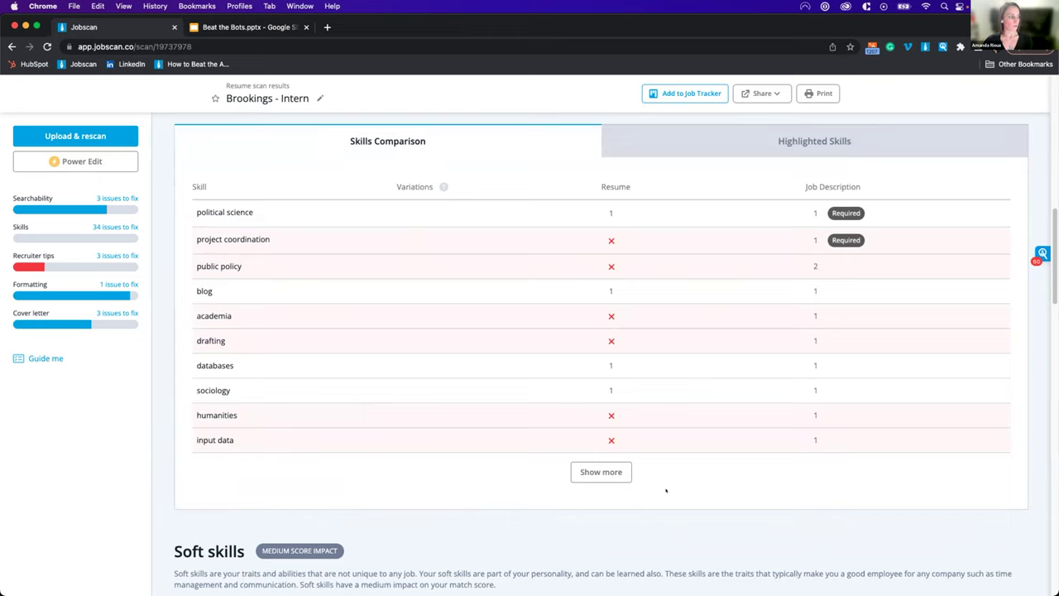
Step: Review the recruiter tips, including the list of negative words, and the formatting checks of the resume
{"action": "scroll", "coordinate": [666, 489], "scroll_direction": "down", "scroll_amount": 5}
{"action": "scroll", "coordinate": [666, 490], "scroll_direction": "down", "scroll_amount": 9}
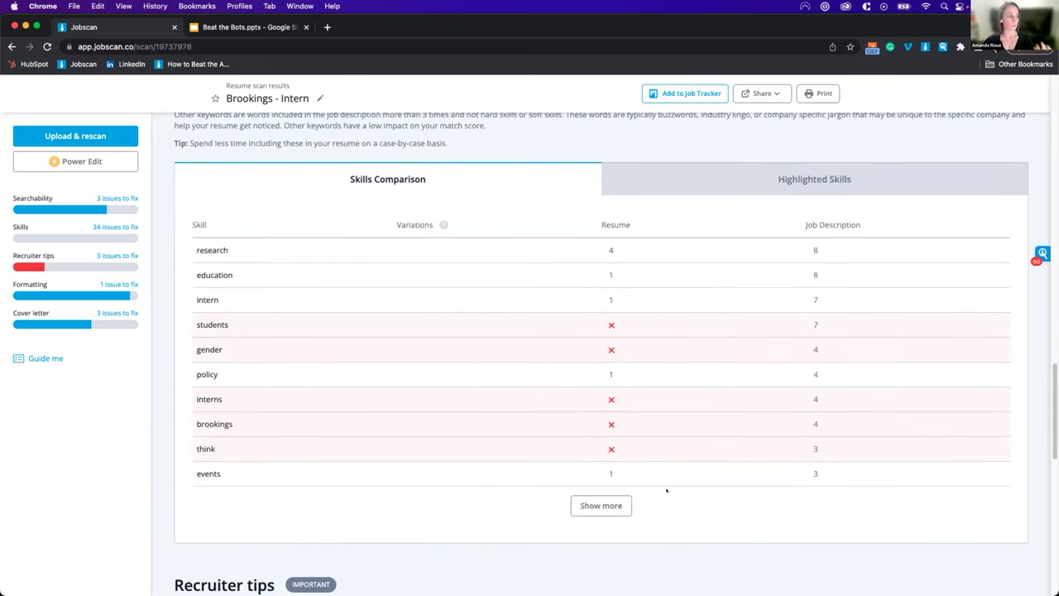
{"action": "scroll", "coordinate": [666, 489], "scroll_direction": "down", "scroll_amount": 4}
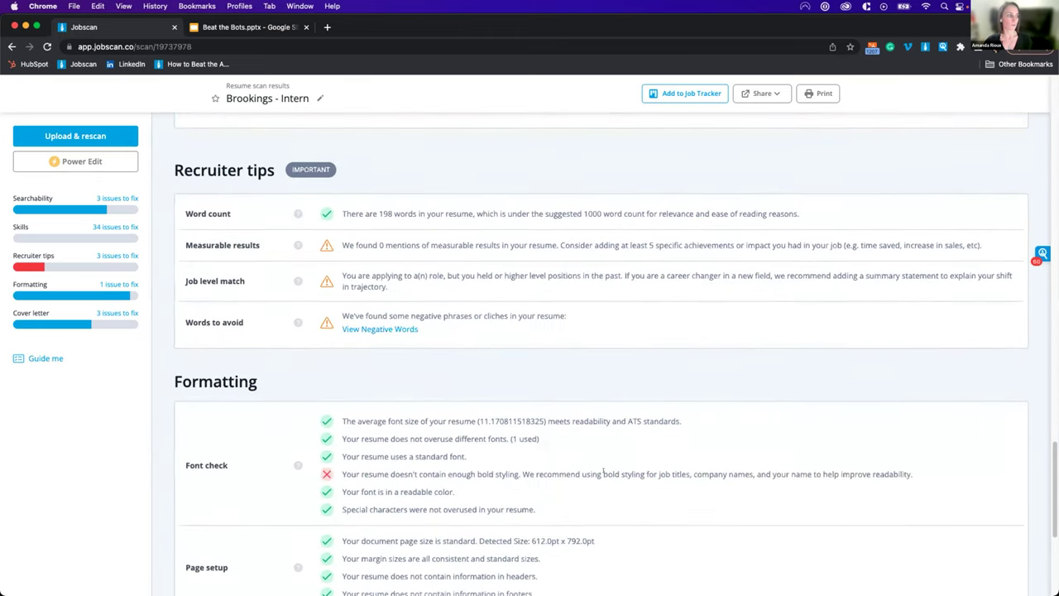
{"action": "scroll", "coordinate": [397, 251], "scroll_direction": "down", "scroll_amount": 1}
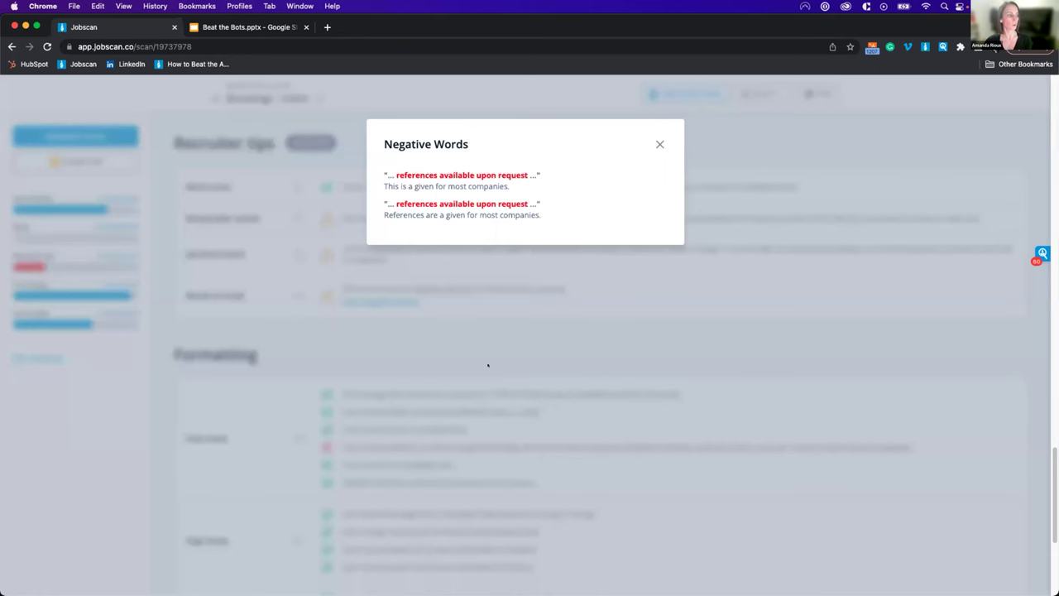
{"action": "left_click", "coordinate": [505, 250]}
{"action": "scroll", "coordinate": [391, 337], "scroll_direction": "down", "scroll_amount": 3}
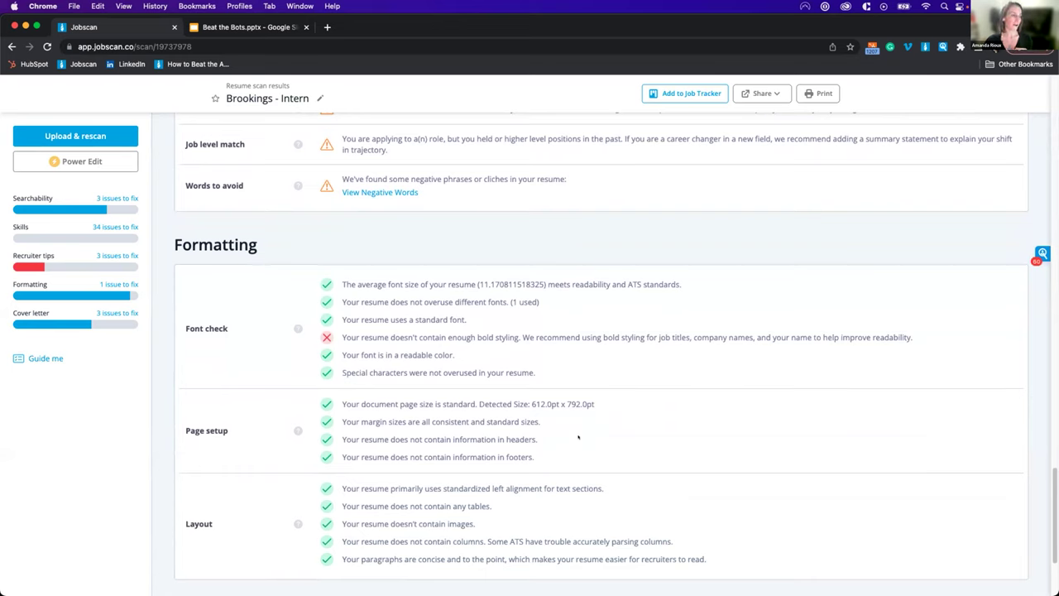
Step: Revisit the match rate overview and the hard skills comparison of the scan report
{"action": "scroll", "coordinate": [734, 403], "scroll_direction": "up", "scroll_amount": 20}
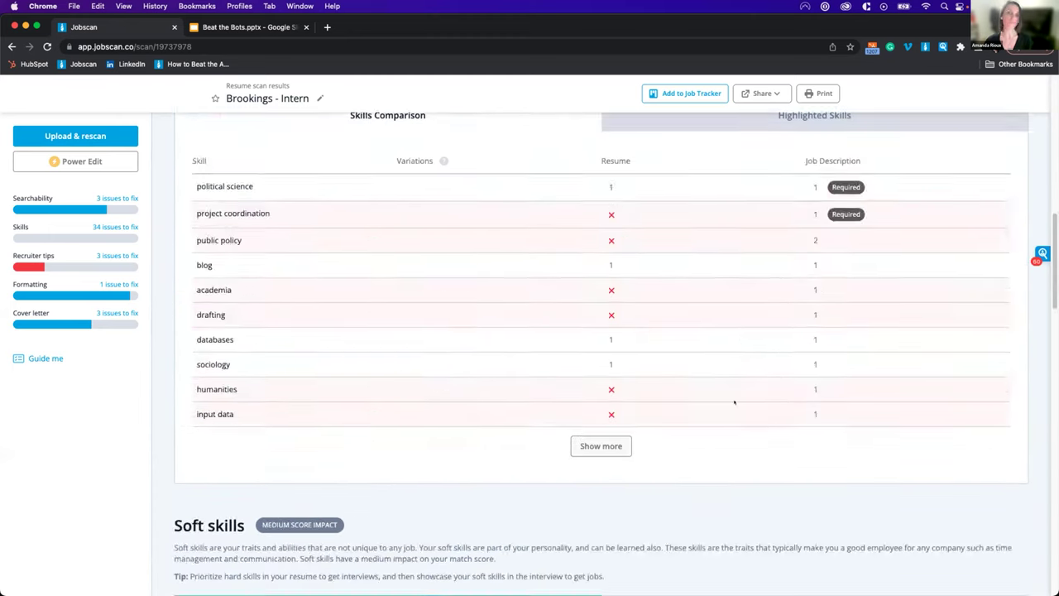
{"action": "scroll", "coordinate": [734, 403], "scroll_direction": "up", "scroll_amount": 3}
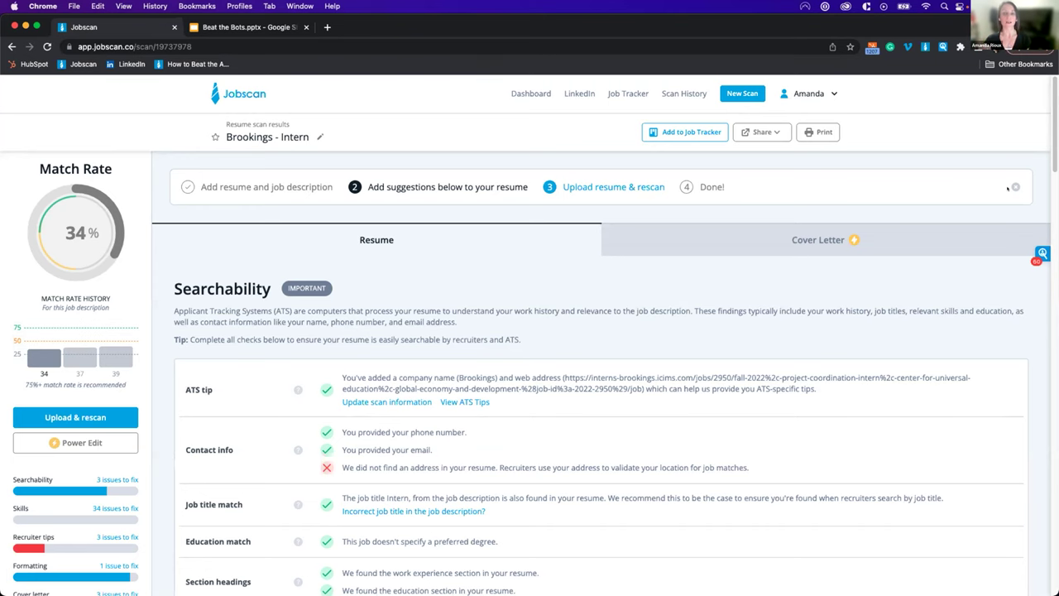
{"action": "left_click", "coordinate": [56, 508]}
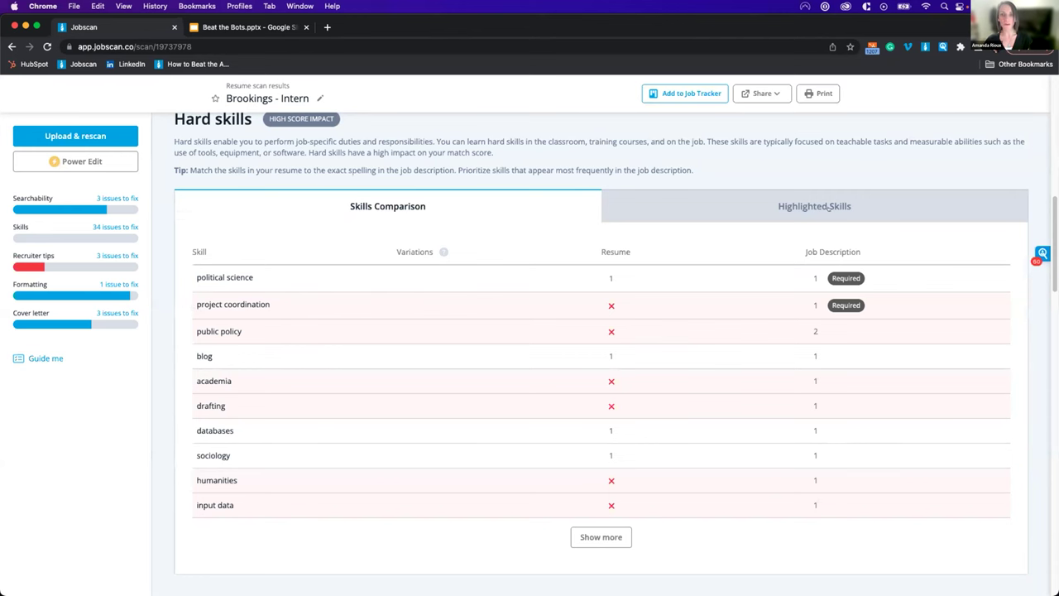
{"action": "scroll", "coordinate": [729, 393], "scroll_direction": "up", "scroll_amount": 10}
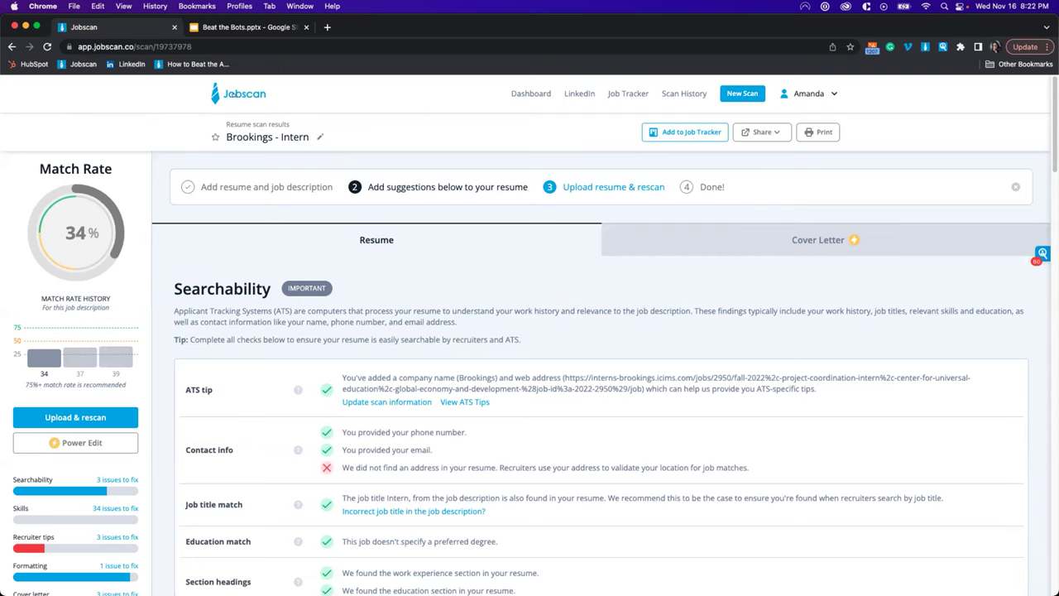
Step: Open the Resume Builder from the public Jobscan site and start a resume with the Classic Professional template
{"action": "left_click", "coordinate": [84, 64]}
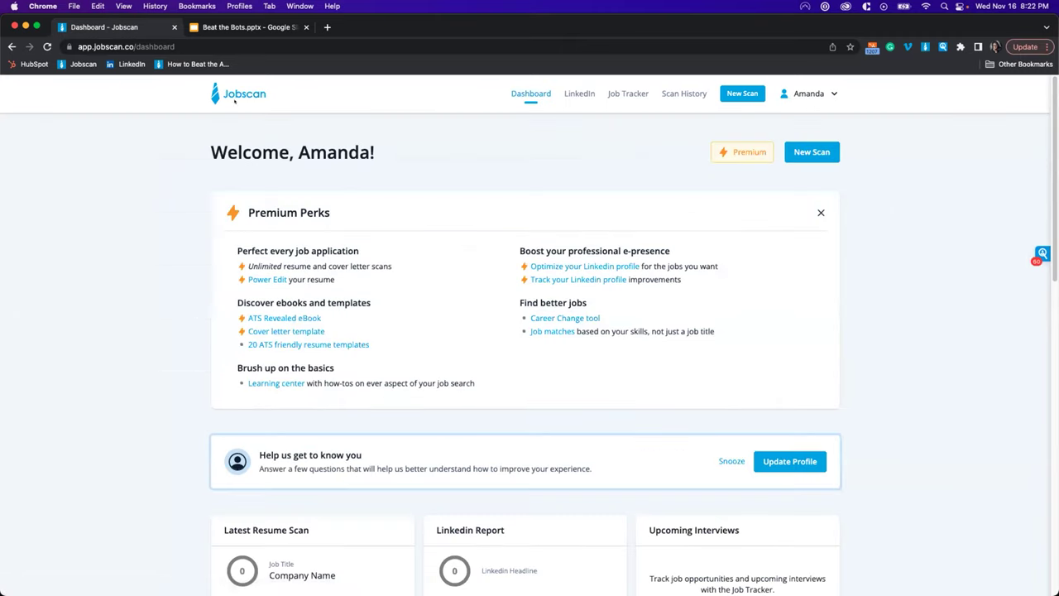
{"action": "left_click", "coordinate": [81, 65]}
{"action": "mouse_move", "coordinate": [444, 98]}
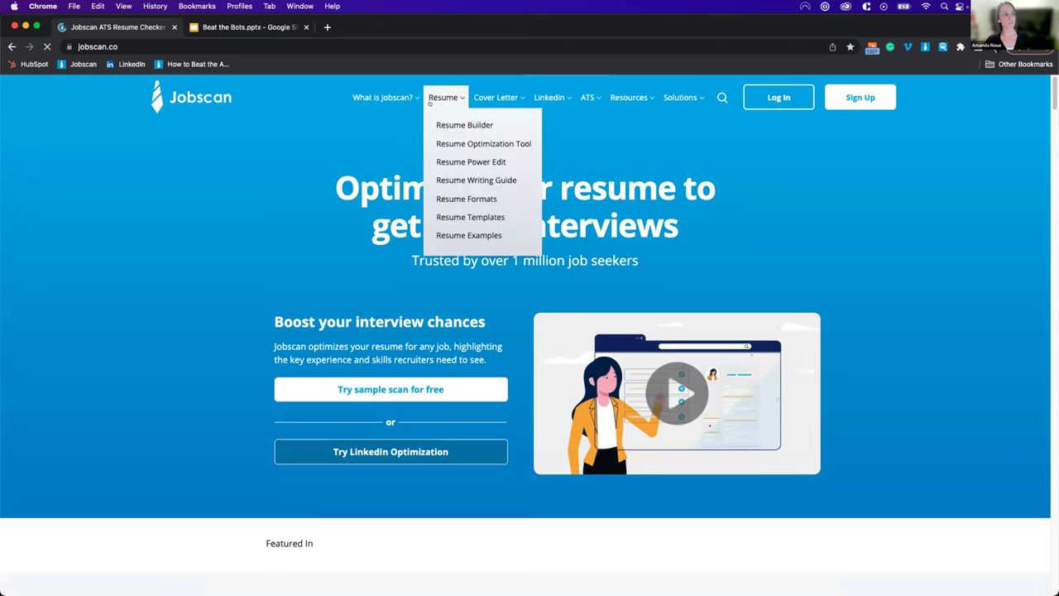
{"action": "left_click", "coordinate": [448, 126]}
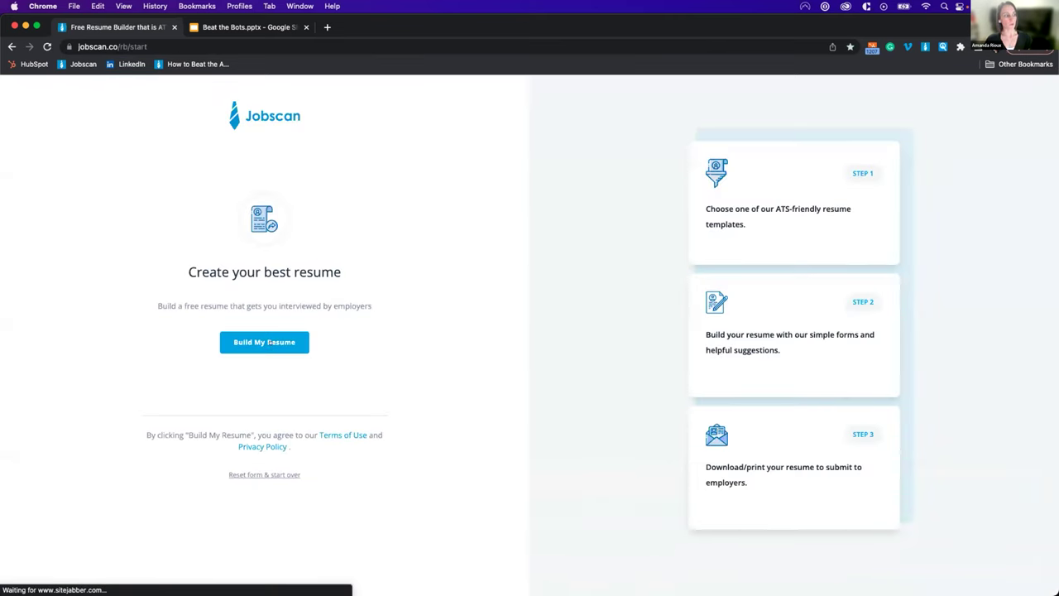
{"action": "left_click", "coordinate": [263, 341]}
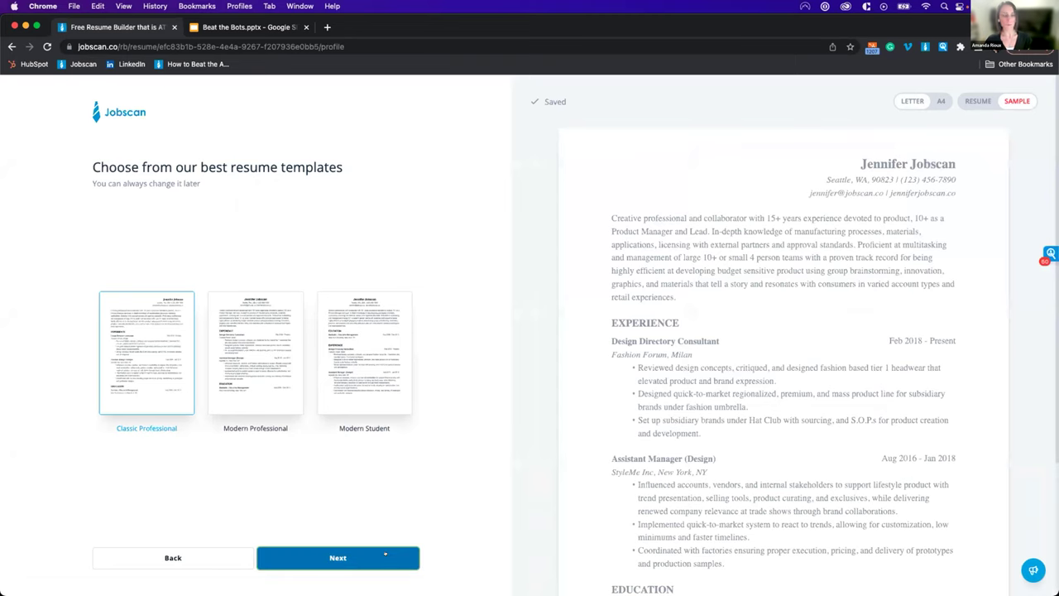
{"action": "left_click", "coordinate": [356, 559]}
Step: Fill in the first name, last name and email address in the resume profile and continue to the basics
{"action": "left_click", "coordinate": [166, 304]}
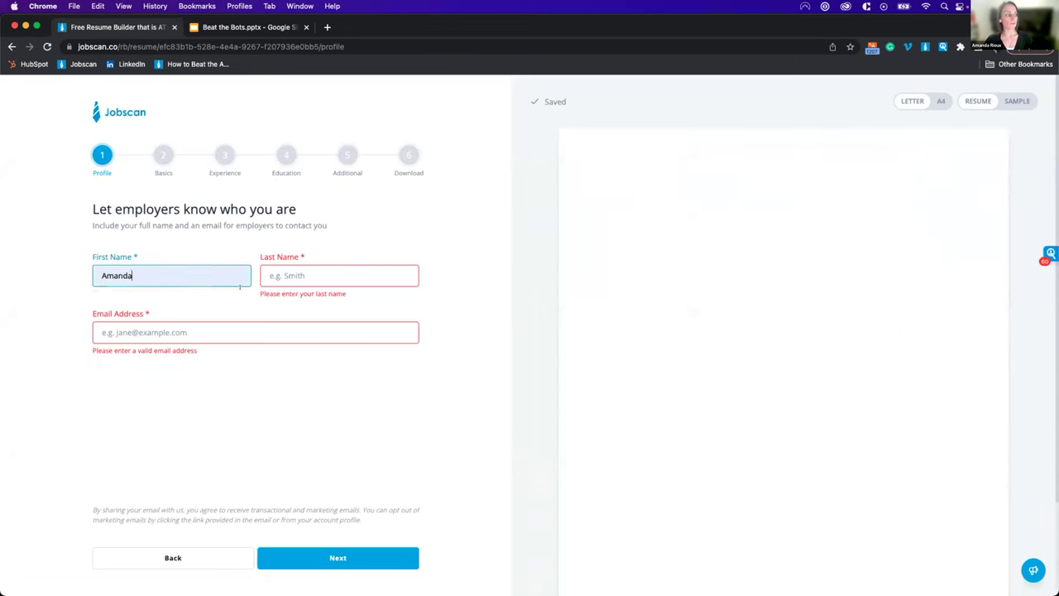
{"action": "left_click", "coordinate": [322, 275]}
{"action": "left_click", "coordinate": [329, 303]}
{"action": "left_click", "coordinate": [286, 314]}
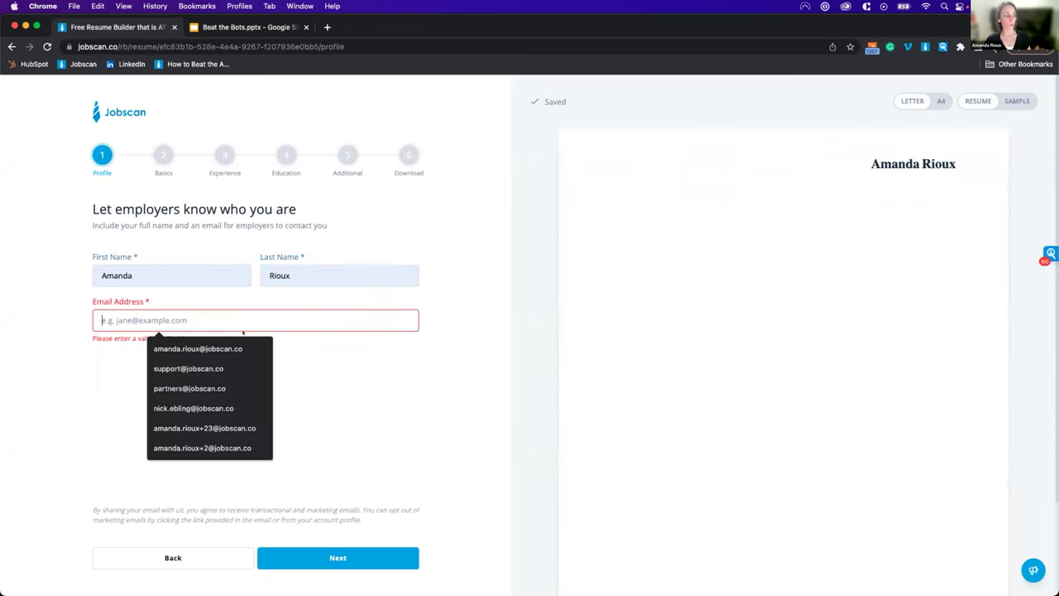
{"action": "left_click", "coordinate": [202, 344]}
{"action": "key", "text": "Return"}
Step: Fill in the city and ZIP code in the basic details of the resume
{"action": "left_click", "coordinate": [172, 298]}
{"action": "left_click", "coordinate": [153, 324]}
{"action": "key", "text": "Tab"}
{"action": "left_click", "coordinate": [137, 342]}
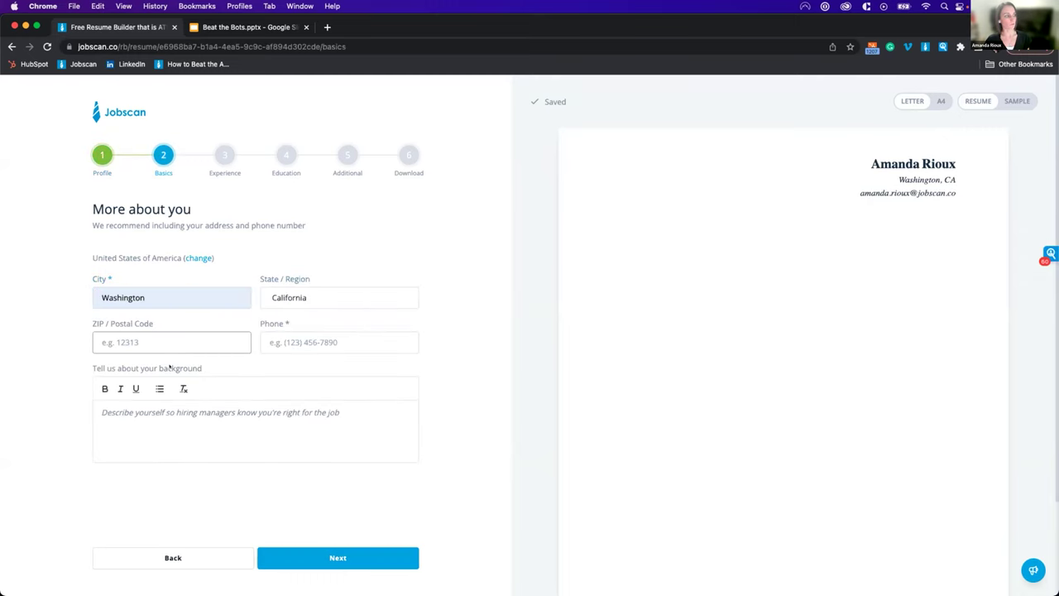
{"action": "left_click", "coordinate": [161, 369]}
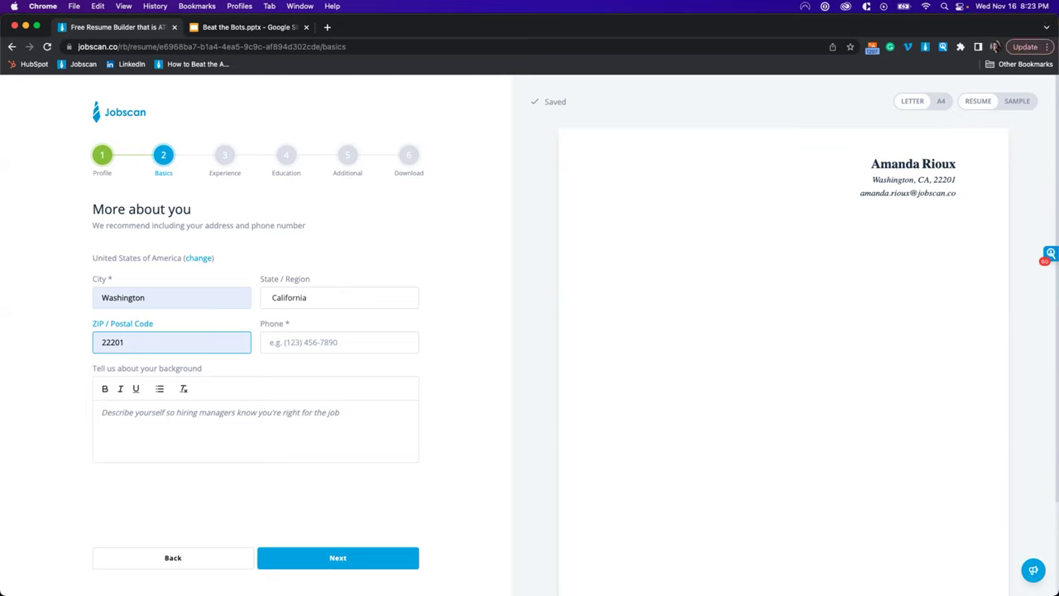
Step: Leave the Resume Builder, view the resume resources offered on the Jobscan homepage, and return to the account dashboard
{"action": "left_click", "coordinate": [101, 107]}
{"action": "mouse_move", "coordinate": [667, 108]}
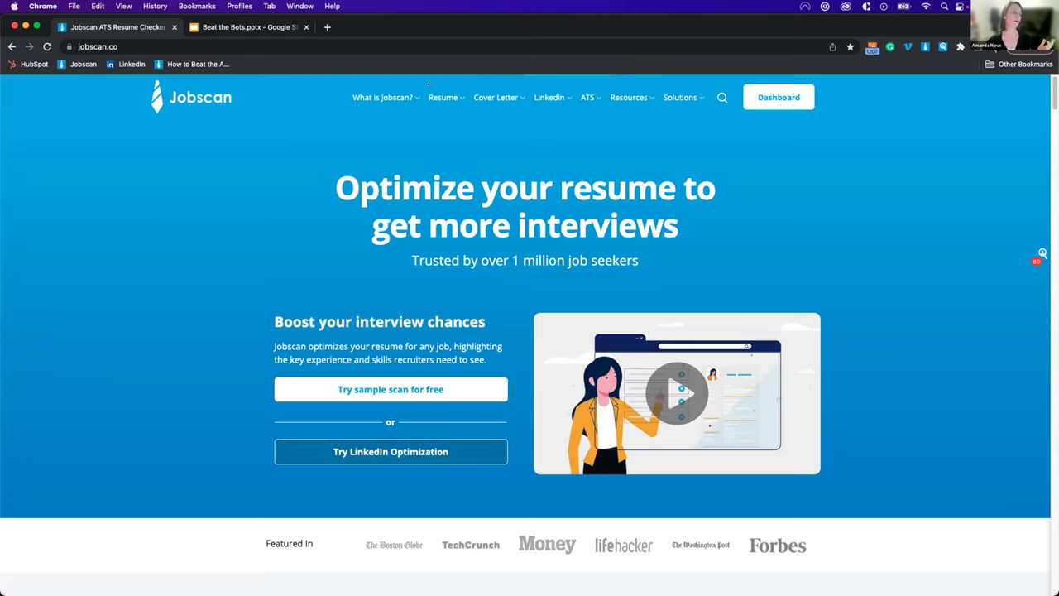
{"action": "mouse_move", "coordinate": [433, 113]}
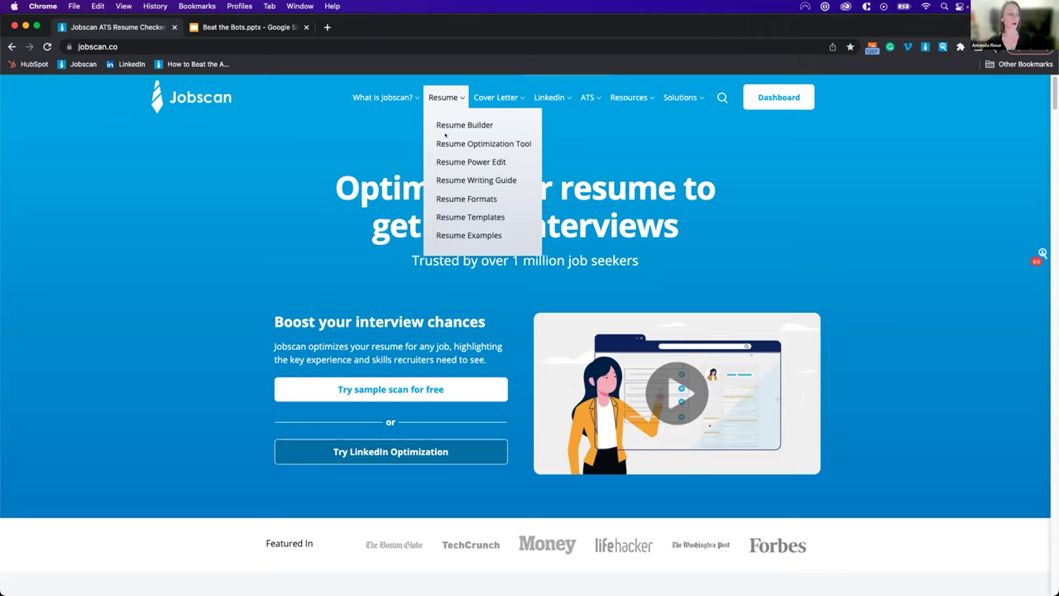
{"action": "left_click_drag", "start_coordinate": [458, 141], "coordinate": [776, 96]}
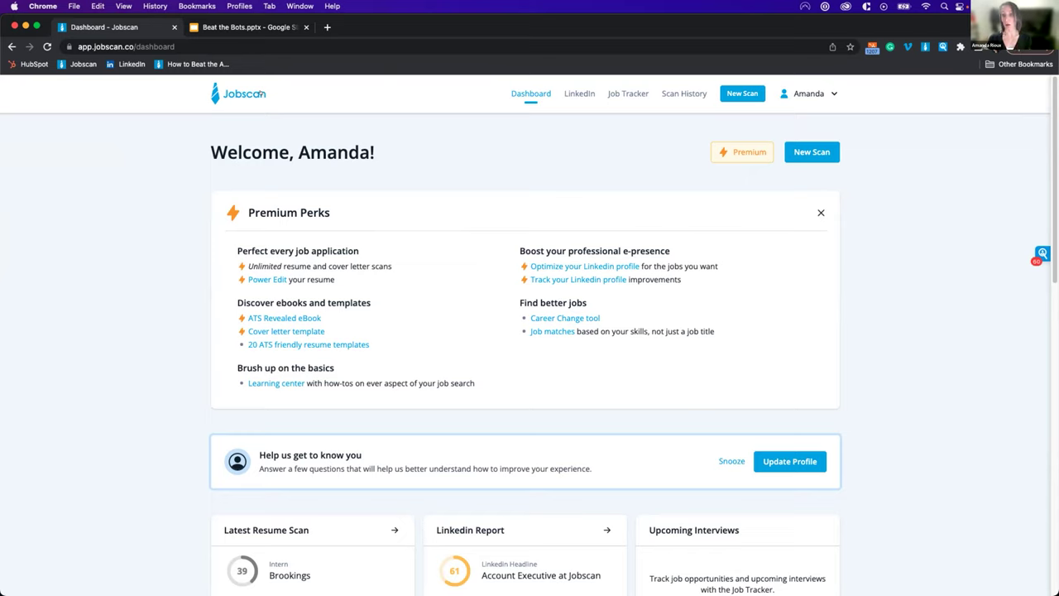
Step: View the tracked applications in the Job Tracker and open the 39% Brookings intern scan from the resume scan history
{"action": "left_click", "coordinate": [628, 94]}
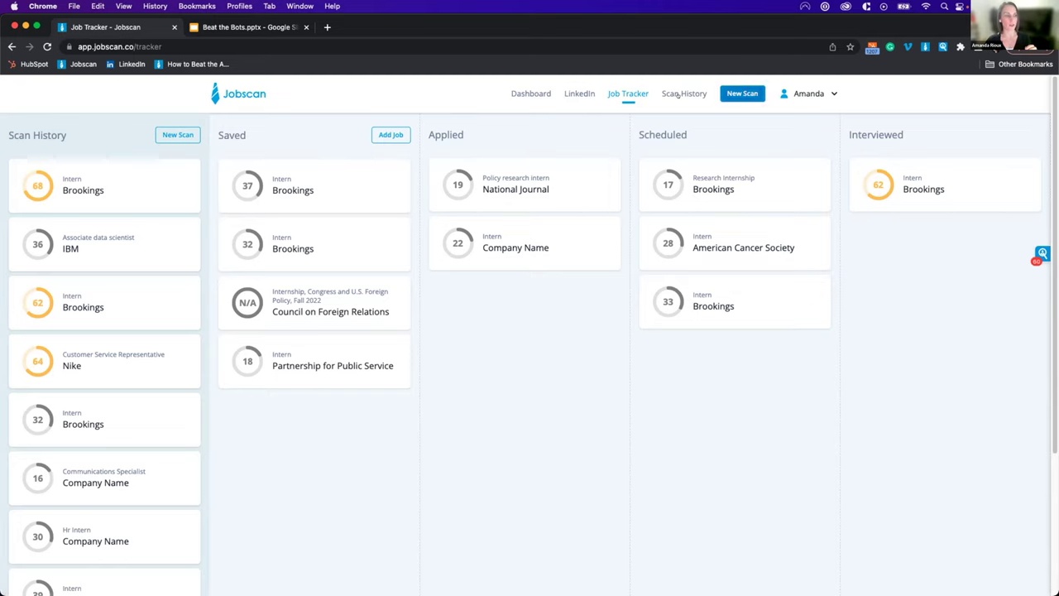
{"action": "left_click", "coordinate": [281, 221]}
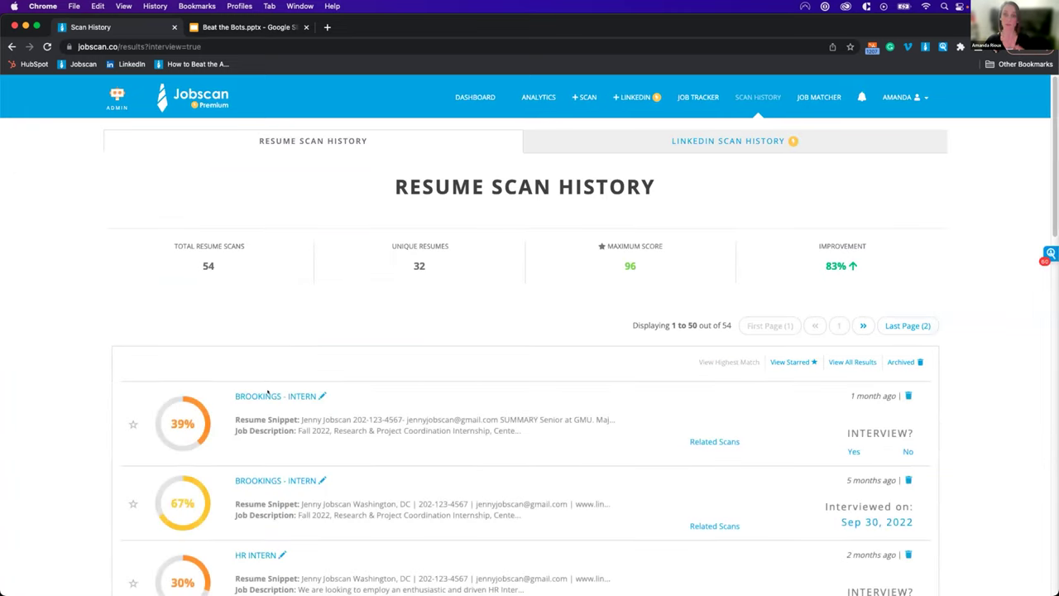
{"action": "left_click", "coordinate": [268, 395]}
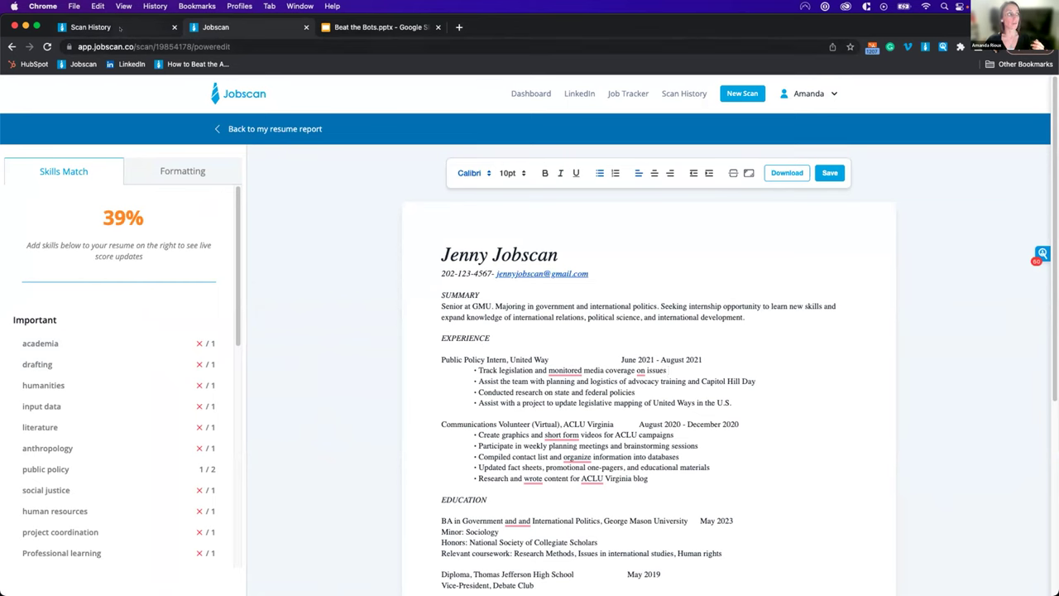
Step: Return to the public Jobscan homepage and look through its resume creation, LinkedIn and cover letter optimization, and job search advice sections
{"action": "left_click", "coordinate": [238, 94]}
{"action": "left_click", "coordinate": [83, 64]}
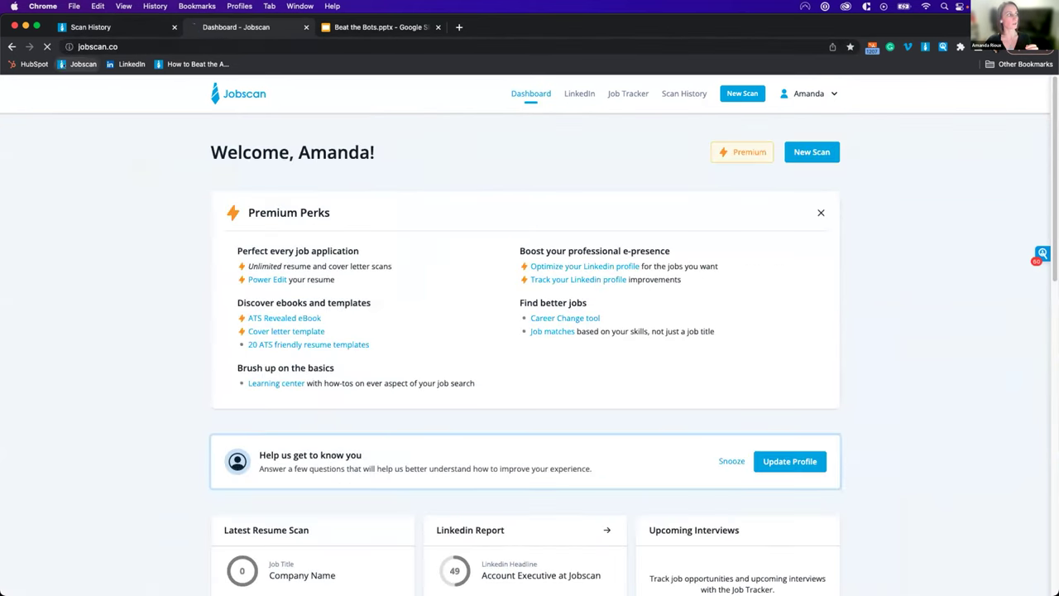
{"action": "scroll", "coordinate": [710, 347], "scroll_direction": "down", "scroll_amount": 20}
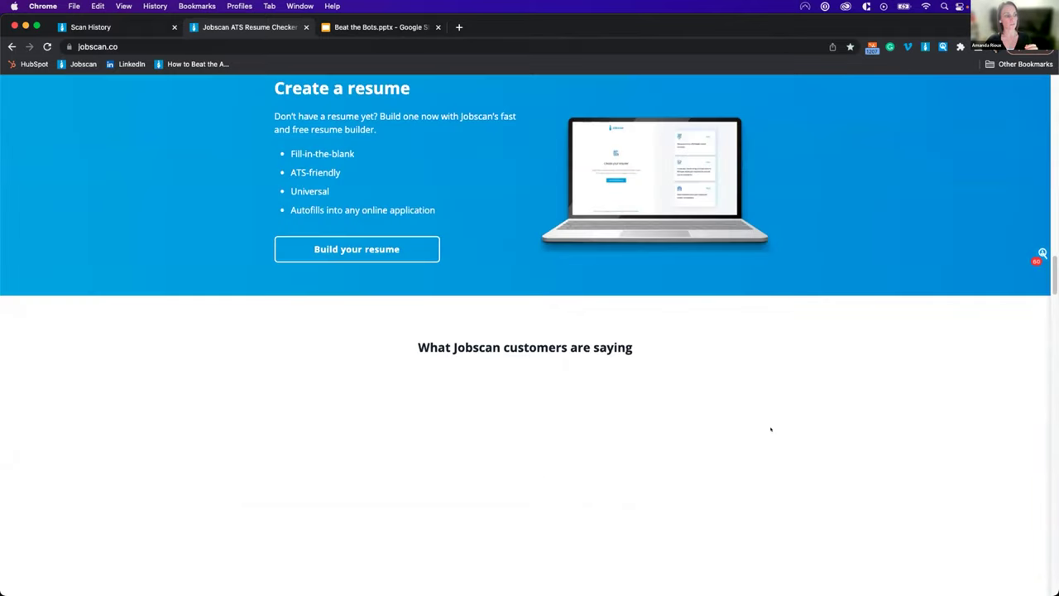
{"action": "scroll", "coordinate": [710, 438], "scroll_direction": "down", "scroll_amount": 10}
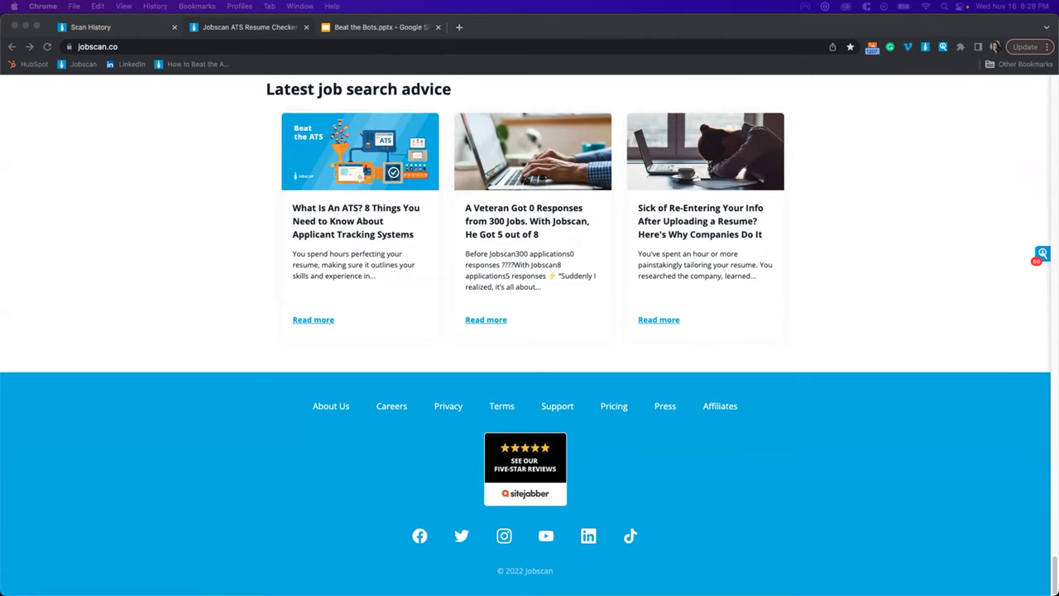
{"action": "scroll", "coordinate": [239, 287], "scroll_direction": "up", "scroll_amount": 20}
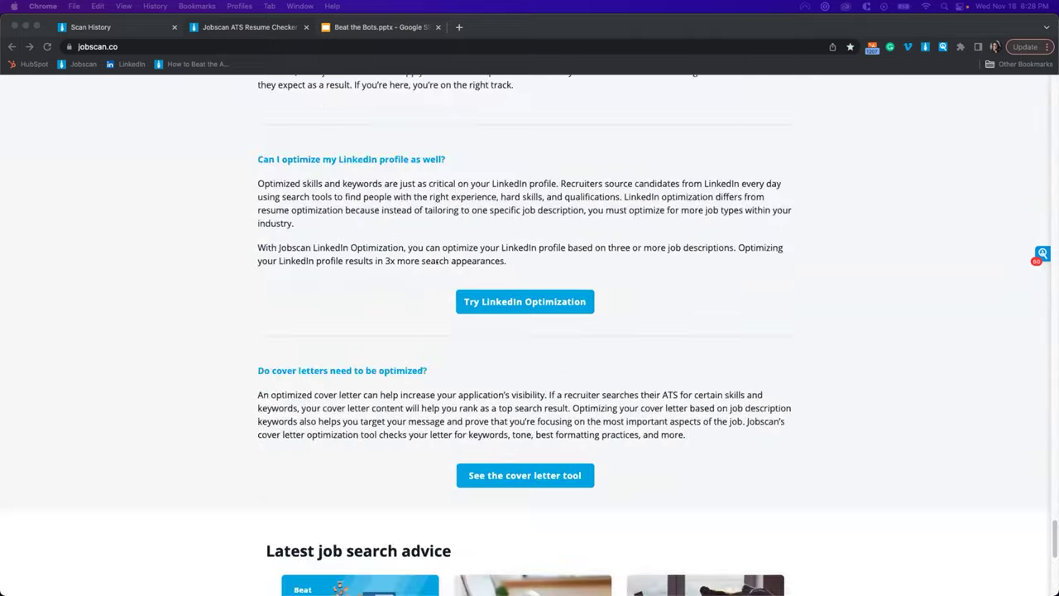
{"action": "scroll", "coordinate": [437, 262], "scroll_direction": "up", "scroll_amount": 10}
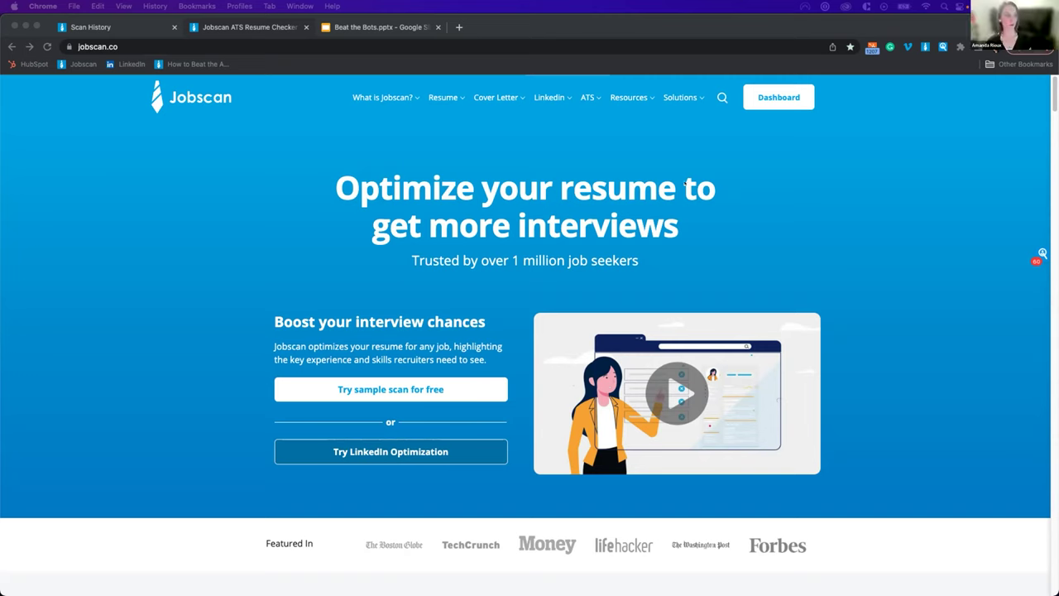
Step: Review the homepage's lists of job search resources and applicant tracking system articles
{"action": "left_click", "coordinate": [632, 111]}
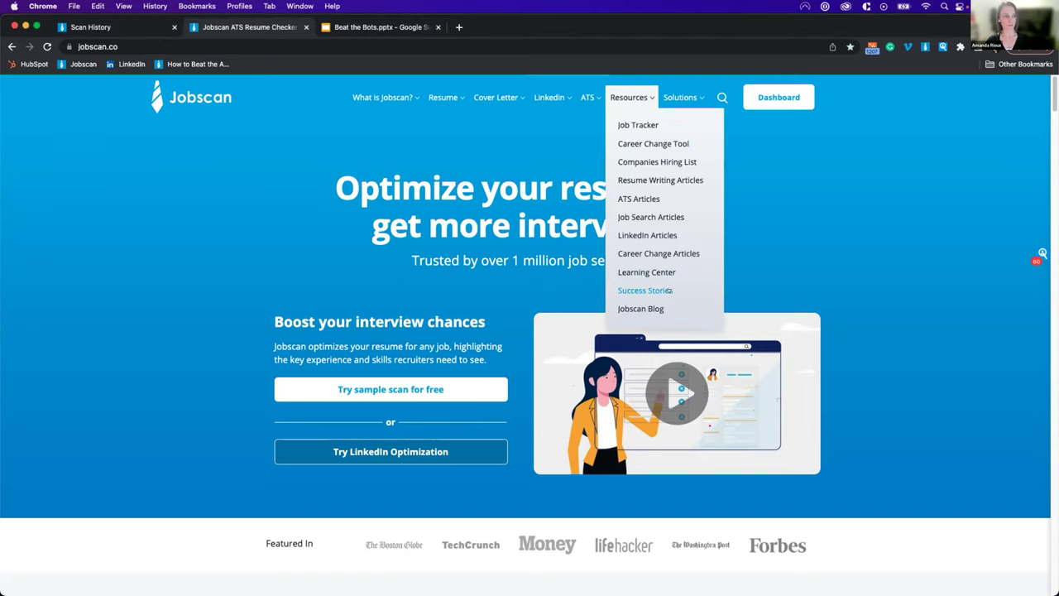
{"action": "mouse_move", "coordinate": [587, 98]}
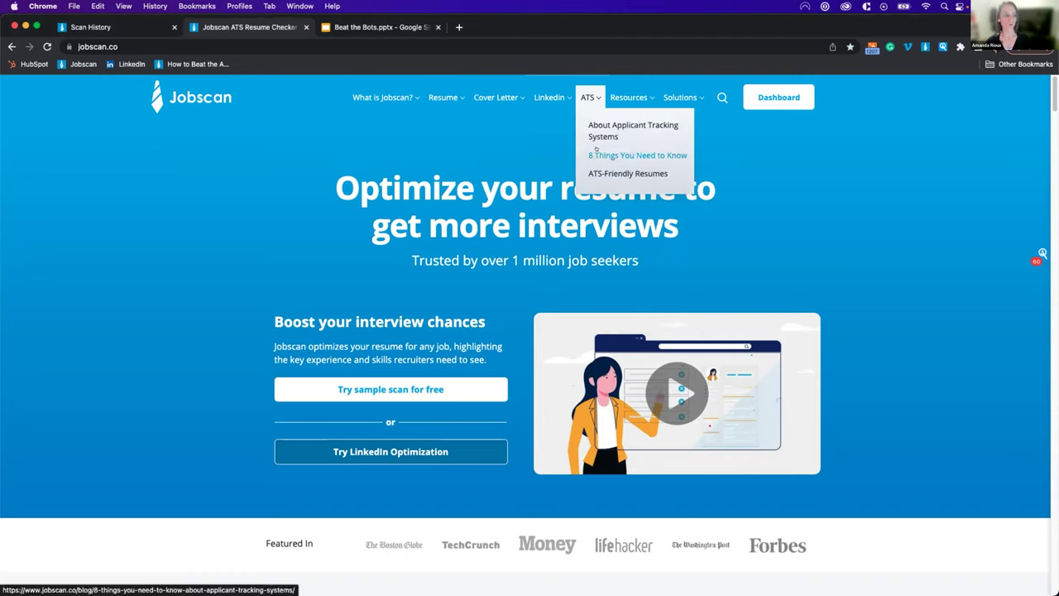
{"action": "mouse_move", "coordinate": [630, 97]}
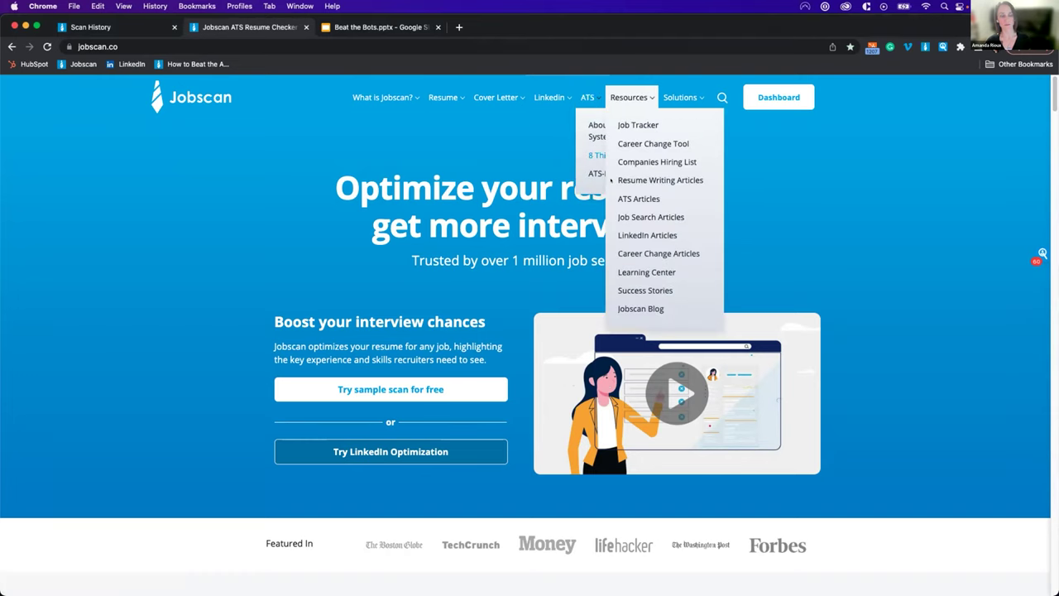